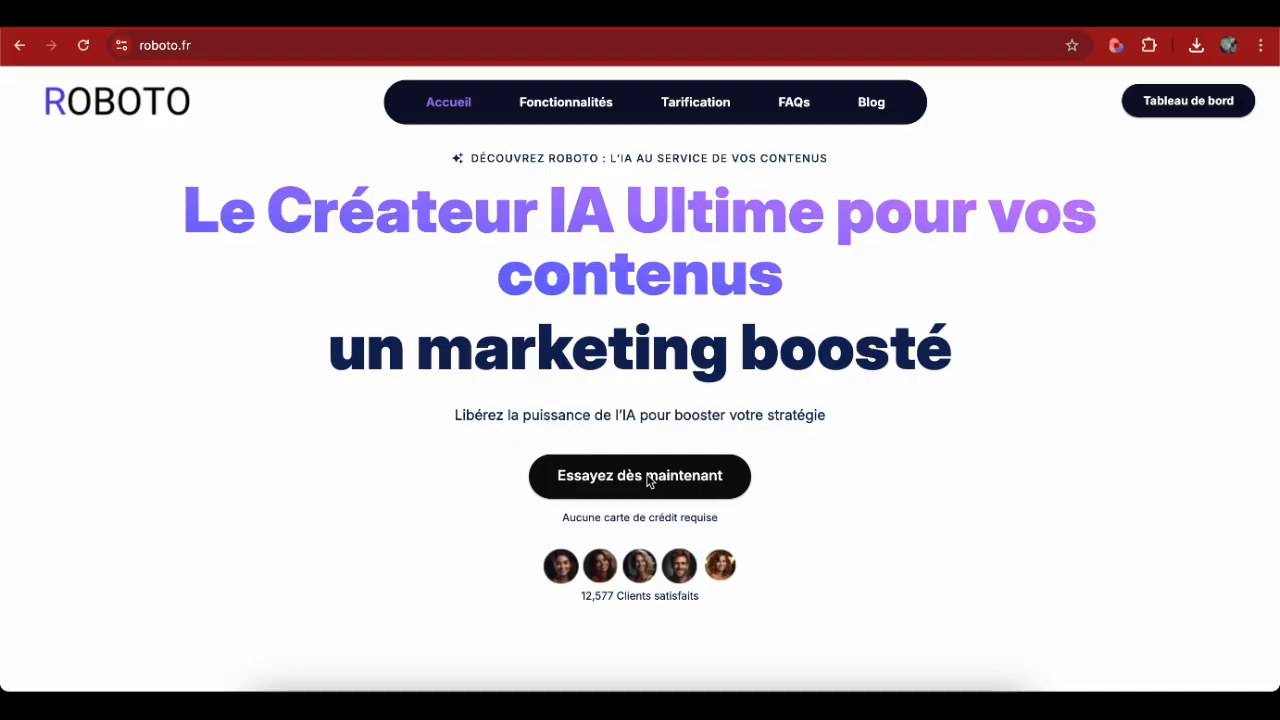
Enter the Roboto dashboard from the home page and open the AI image generator
click(680, 477)
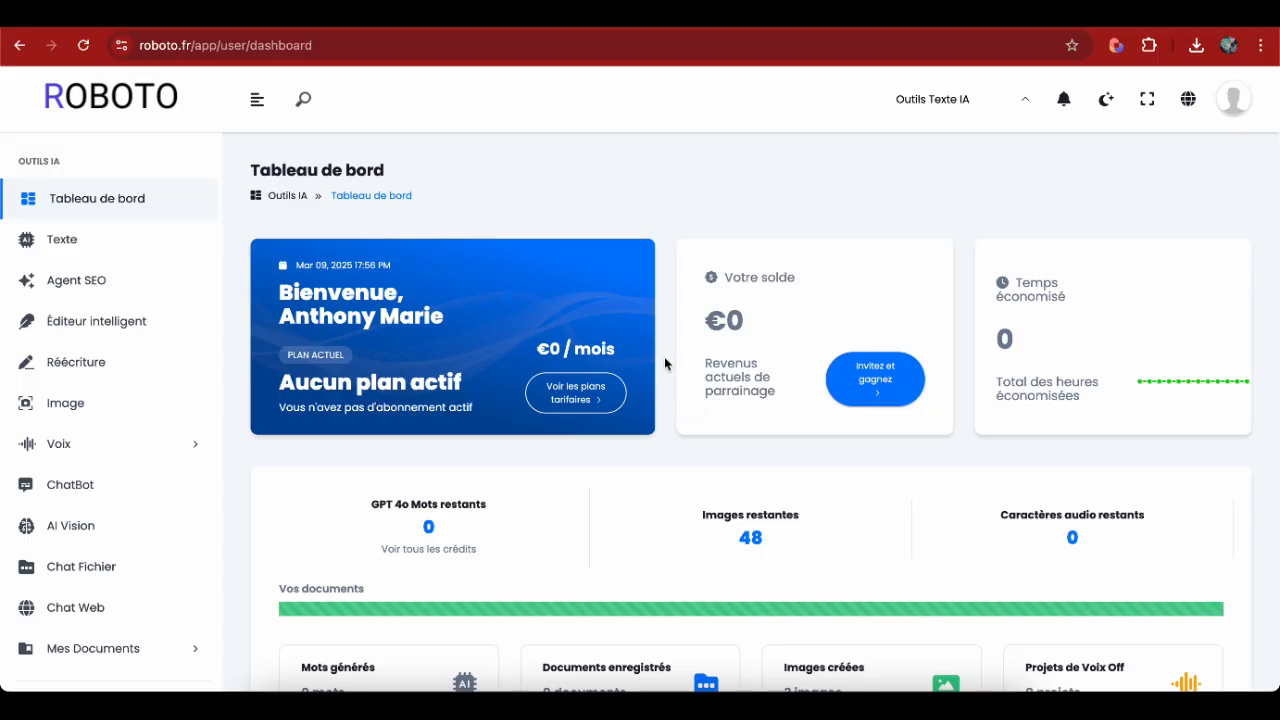
scroll(664, 356, down, 2)
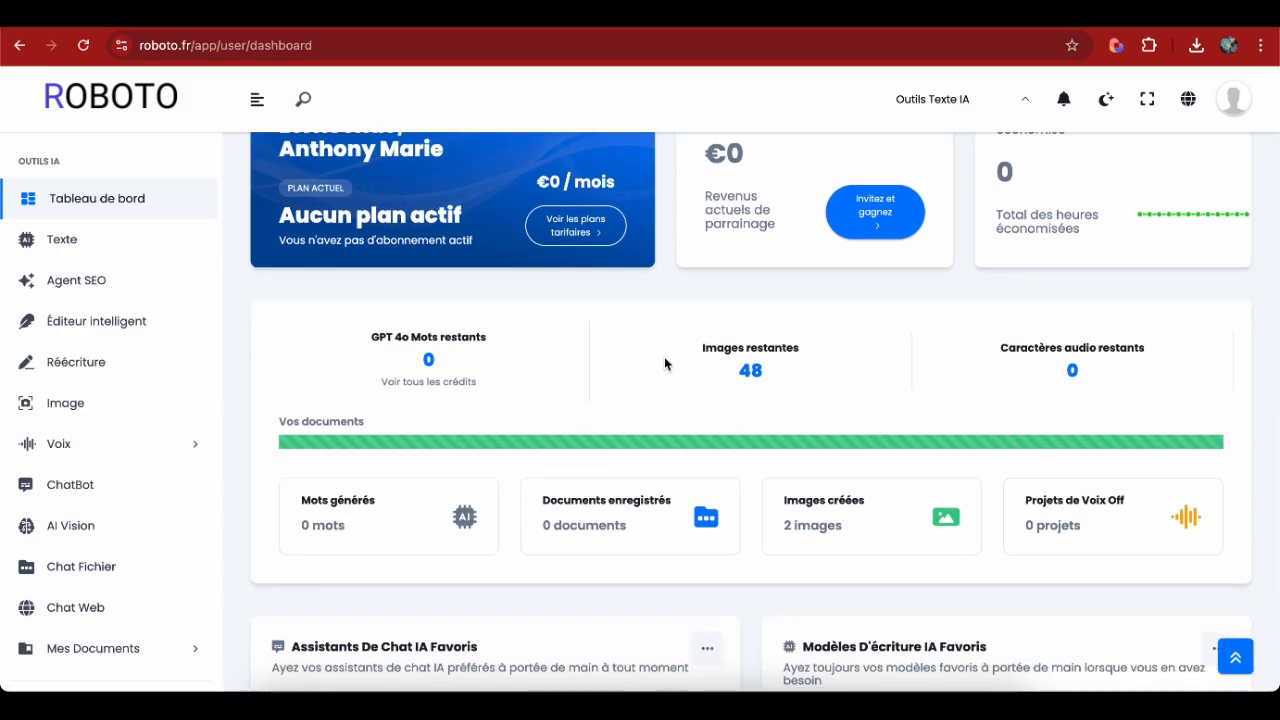
scroll(664, 358, down, 3)
scroll(664, 356, up, 5)
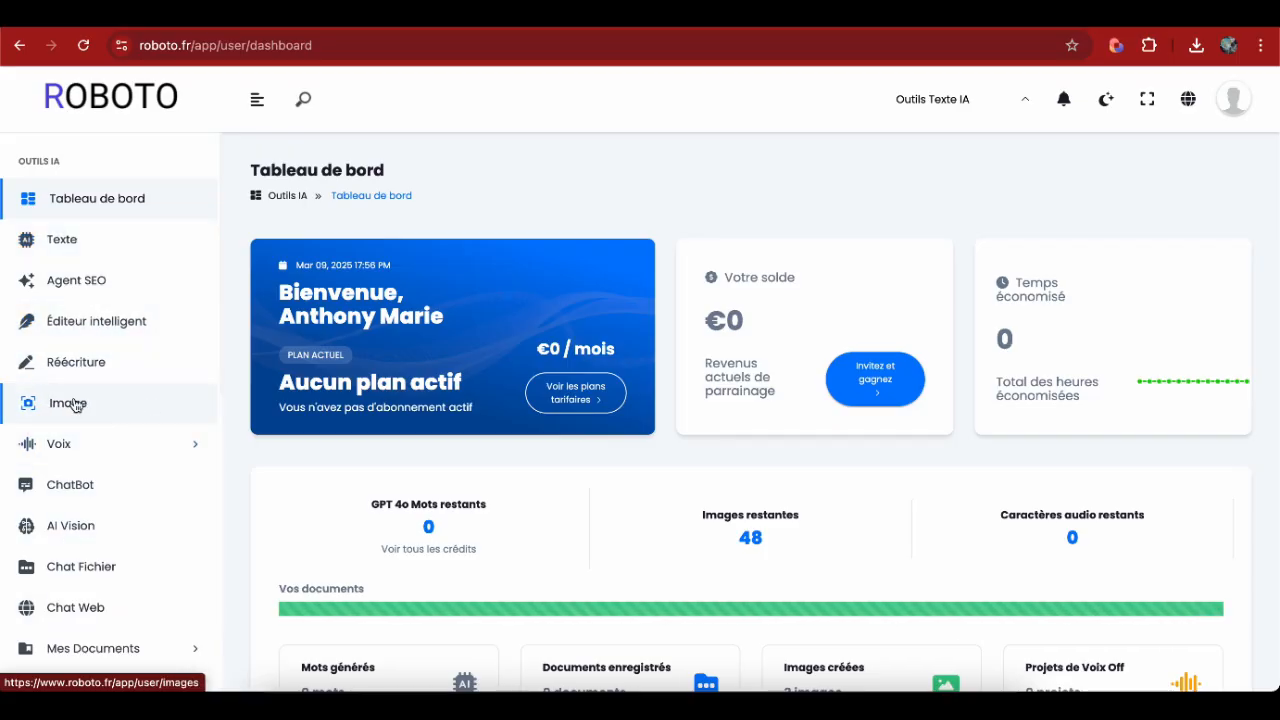
click(106, 406)
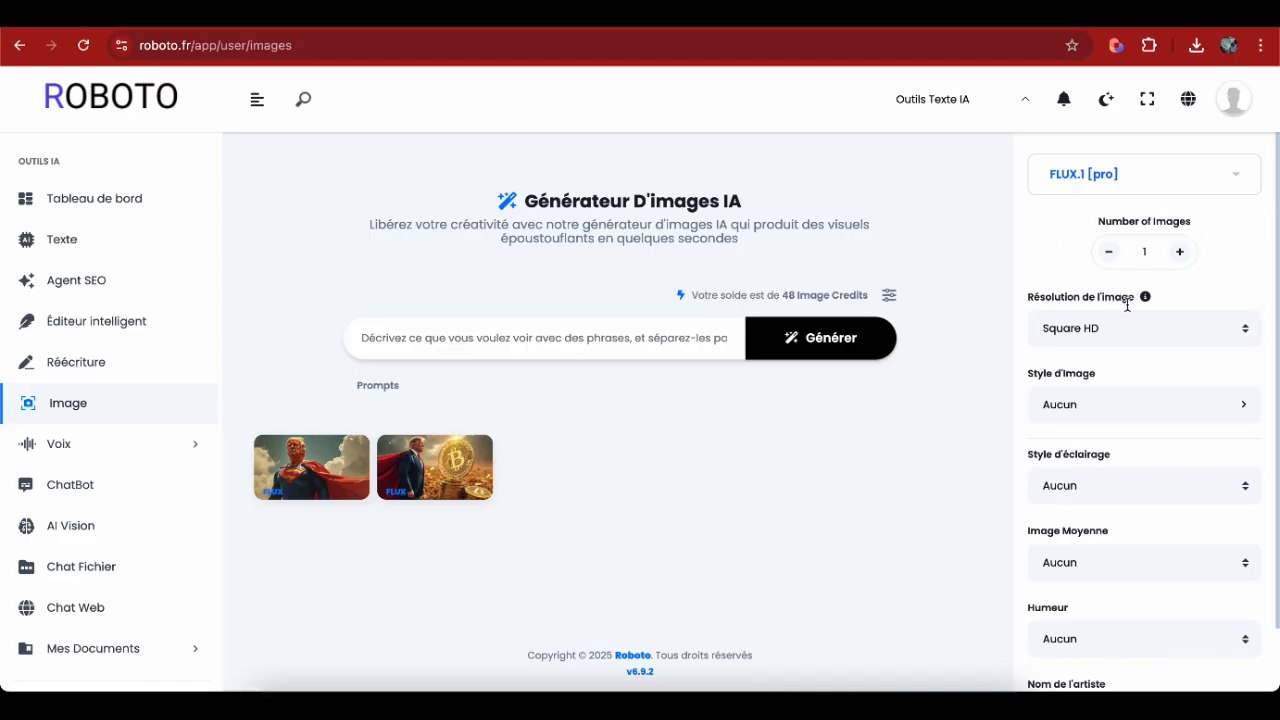
Set the number of images to 4 and the image resolution to Landscape 16:9
click(1181, 253)
click(1181, 255)
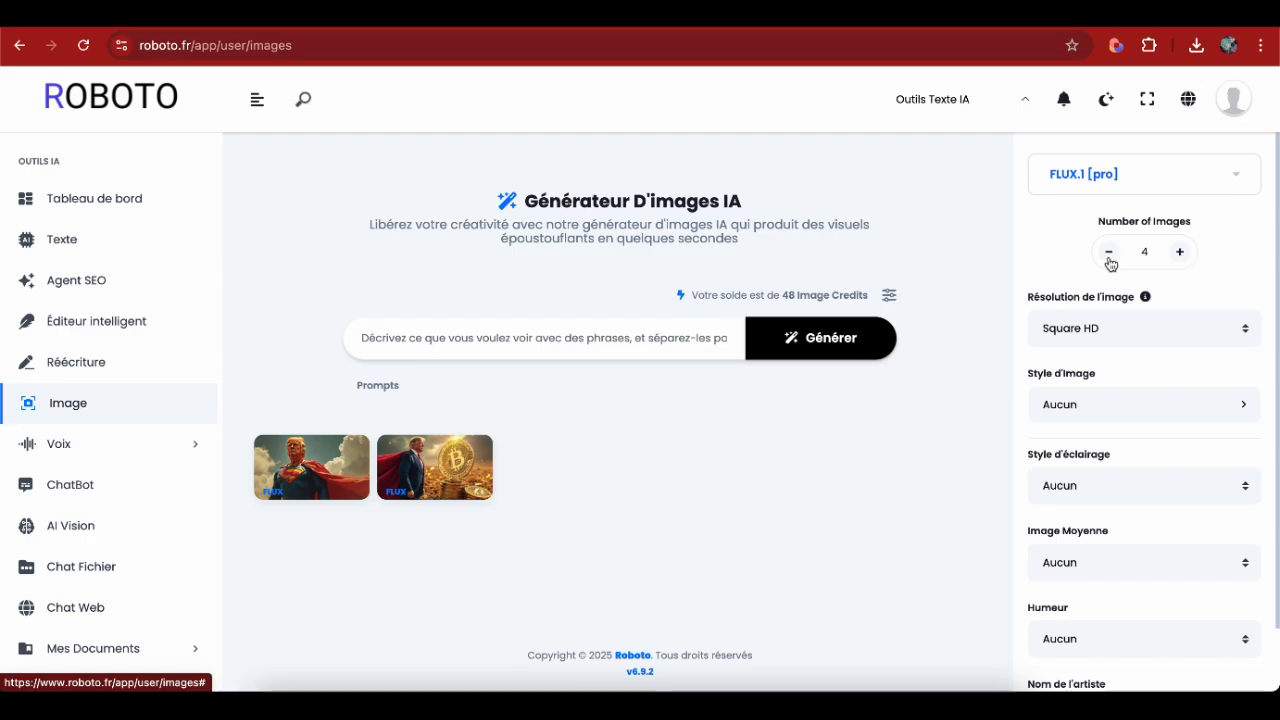
click(1245, 328)
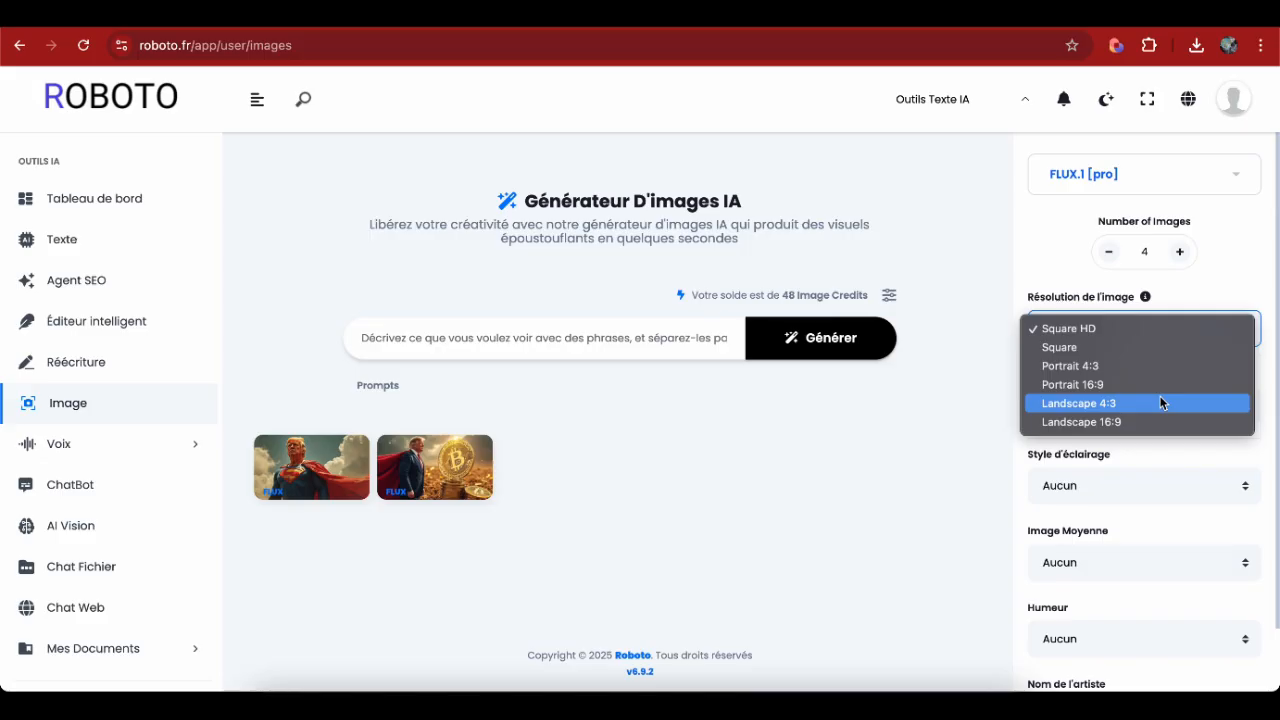
click(1135, 424)
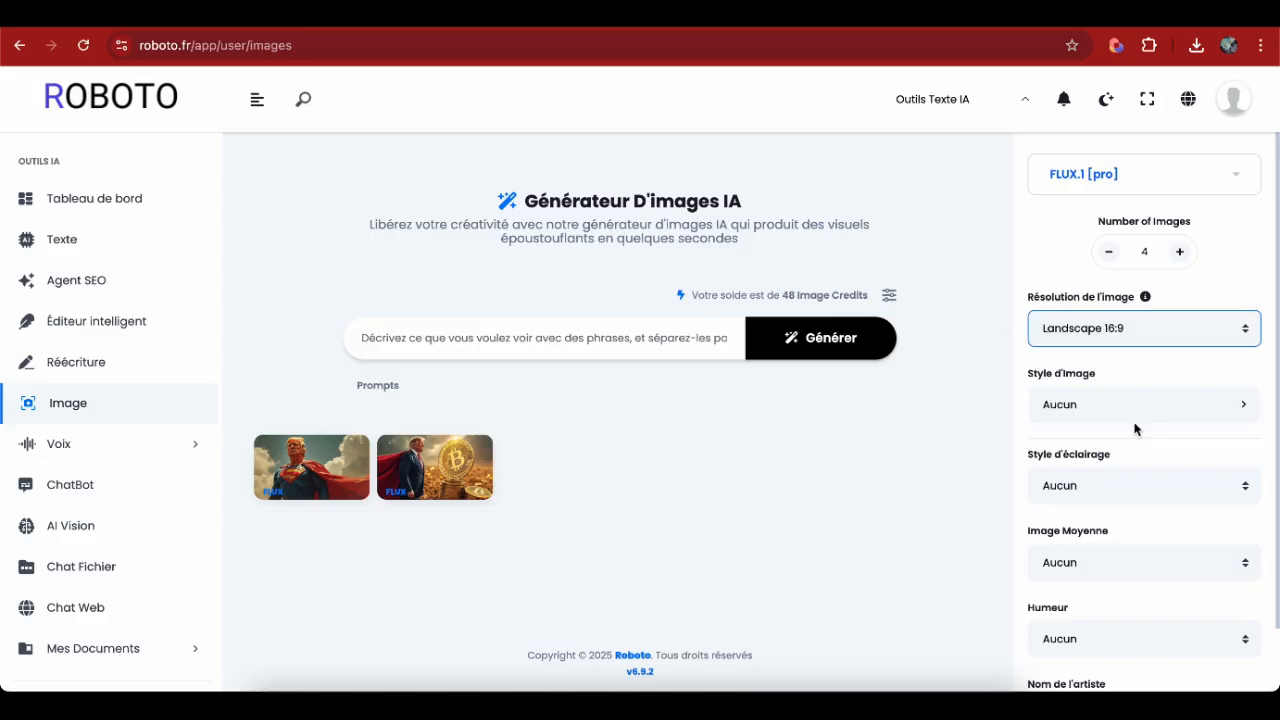
Look through the available image styles and choose No Style
click(1159, 415)
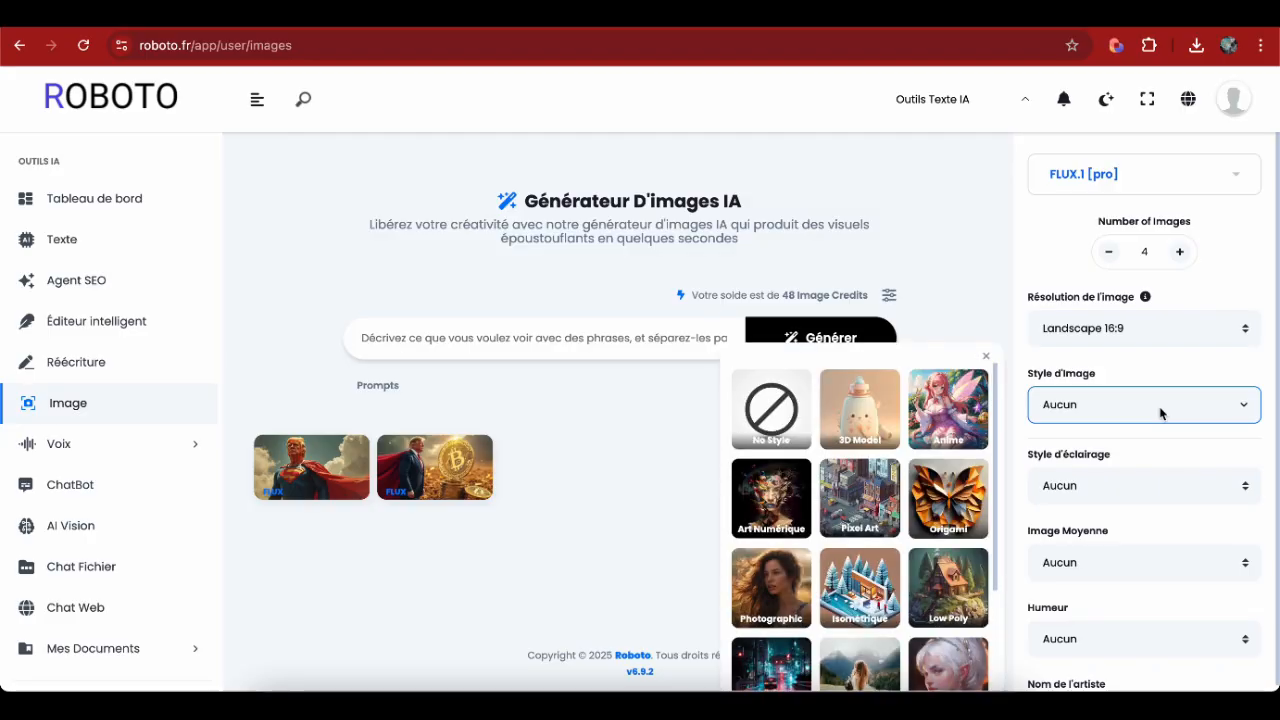
scroll(926, 516, down, 3)
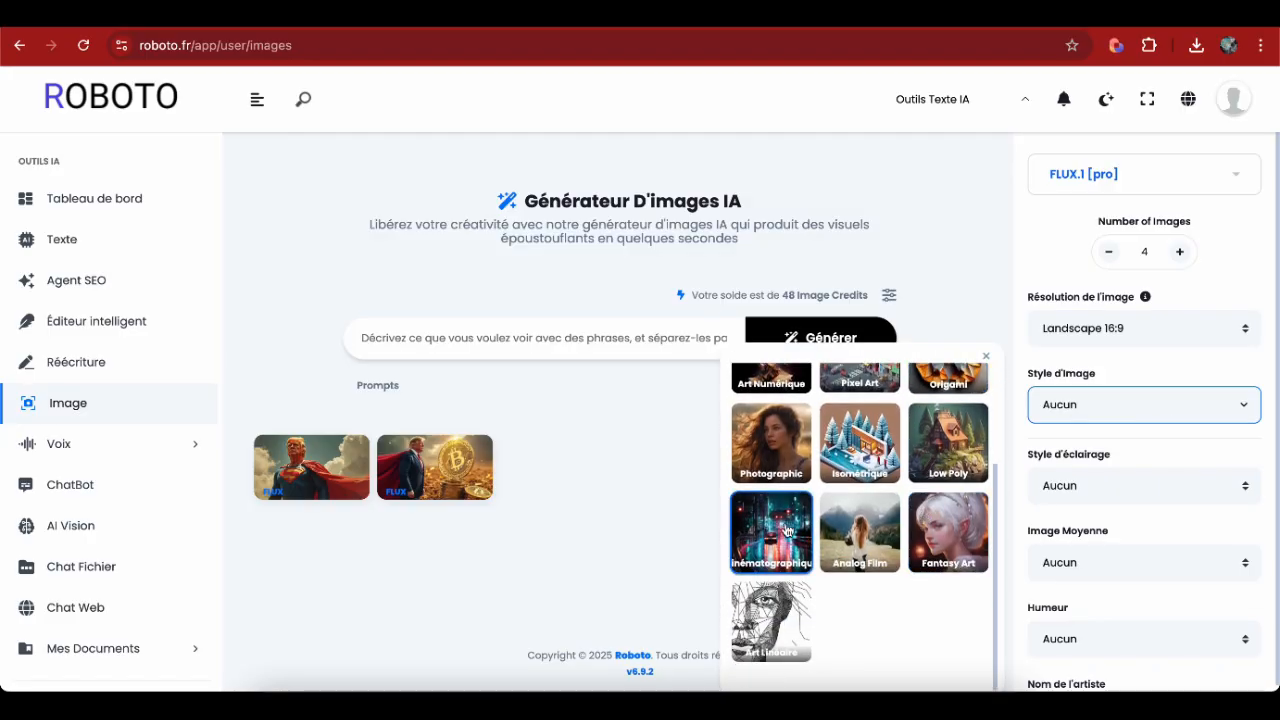
scroll(788, 531, up, 3)
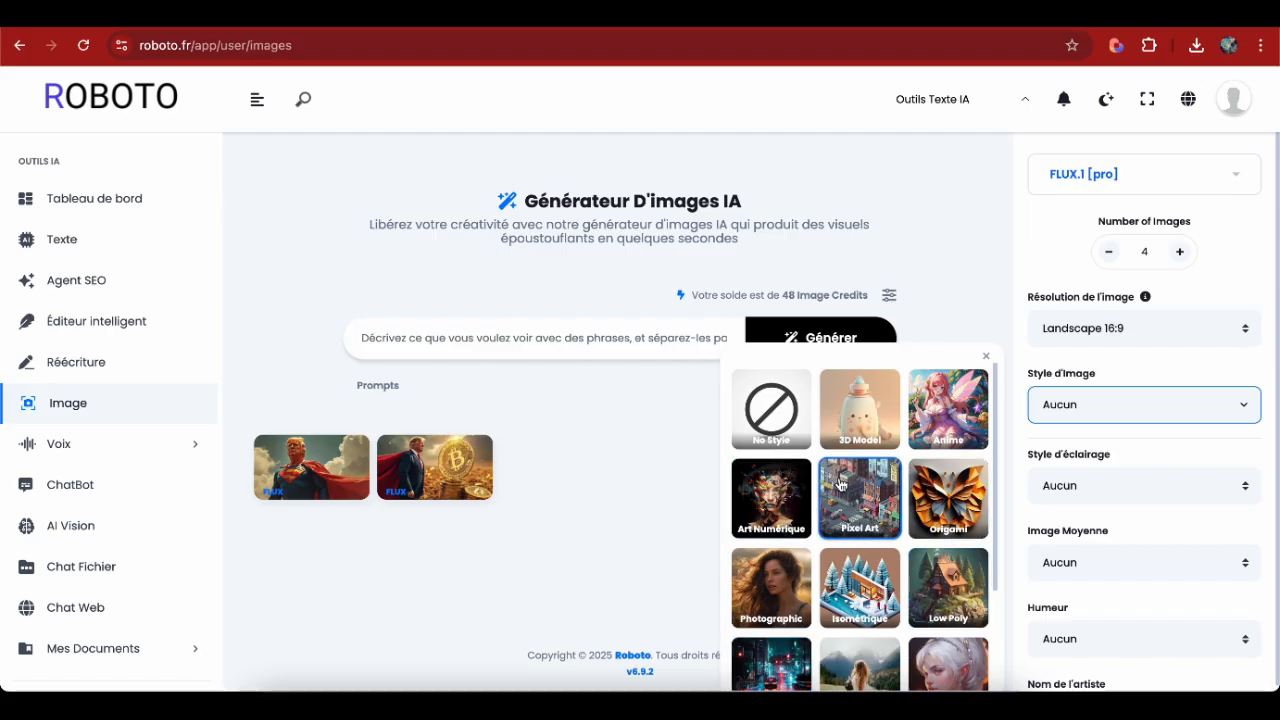
click(780, 417)
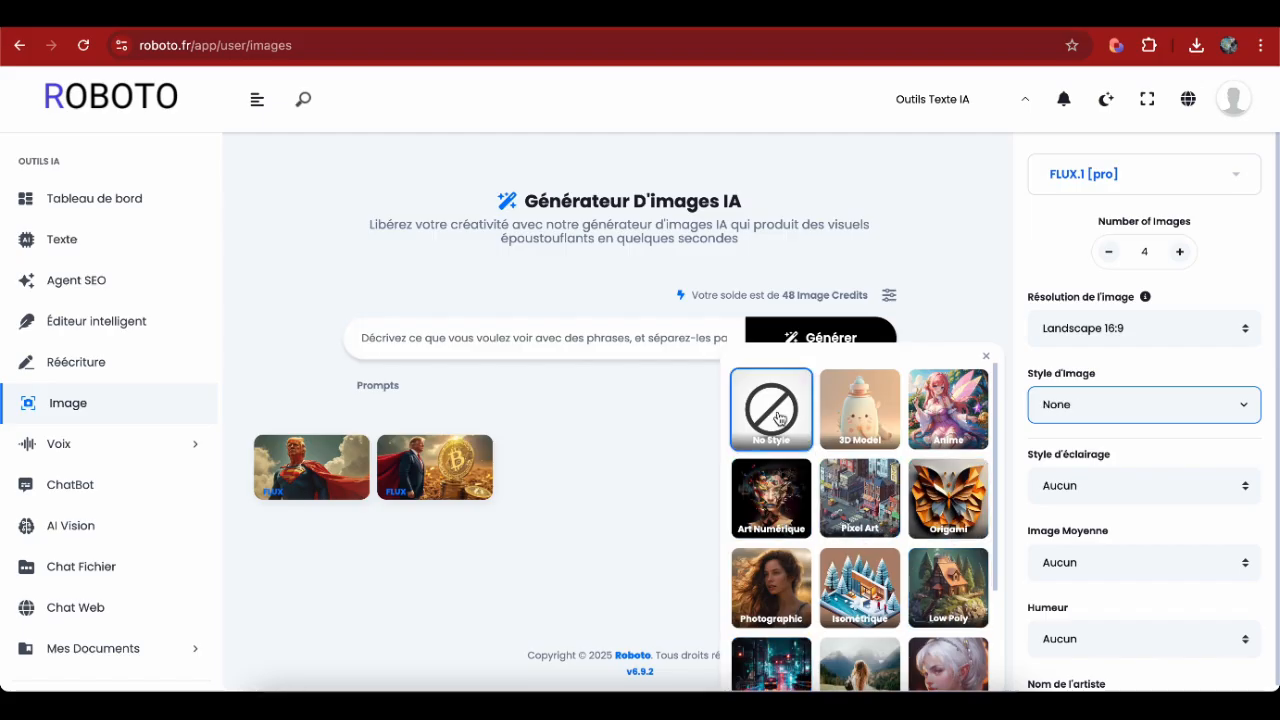
Set the lighting style to Chaud and choose Aucun as the image medium (Image Moyenne)
click(1146, 486)
click(1236, 488)
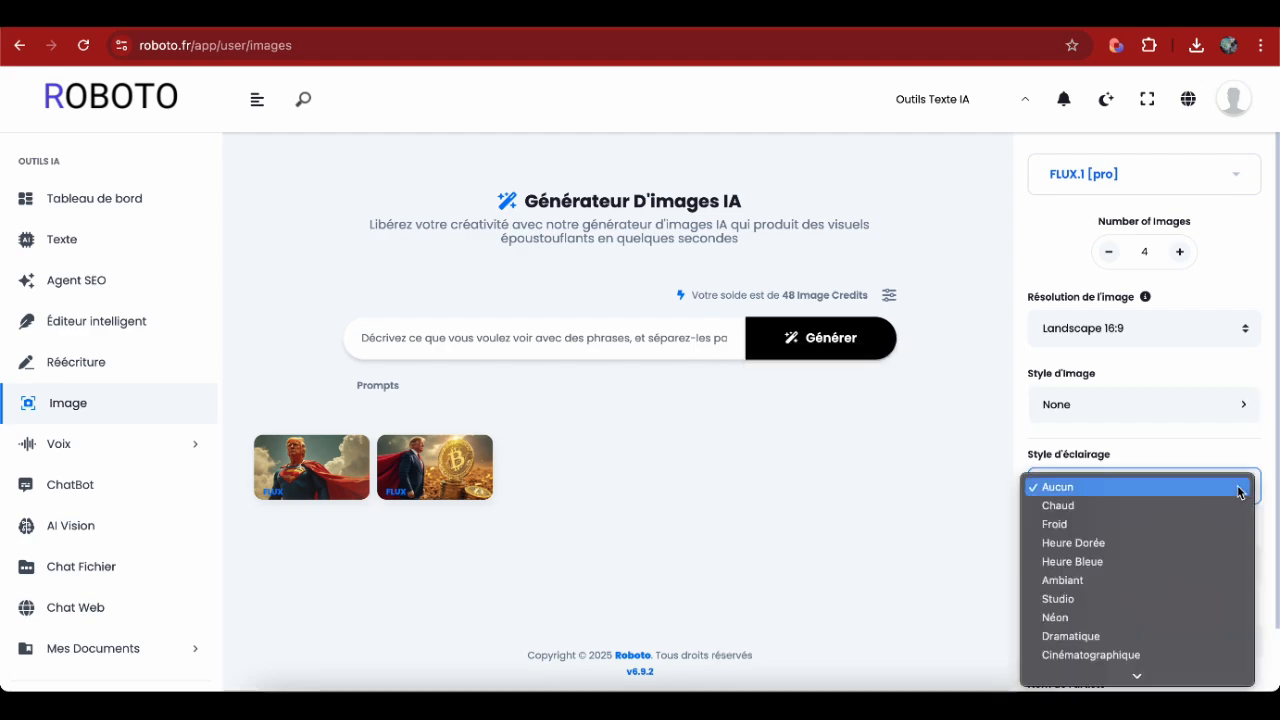
scroll(1222, 551, down, 5)
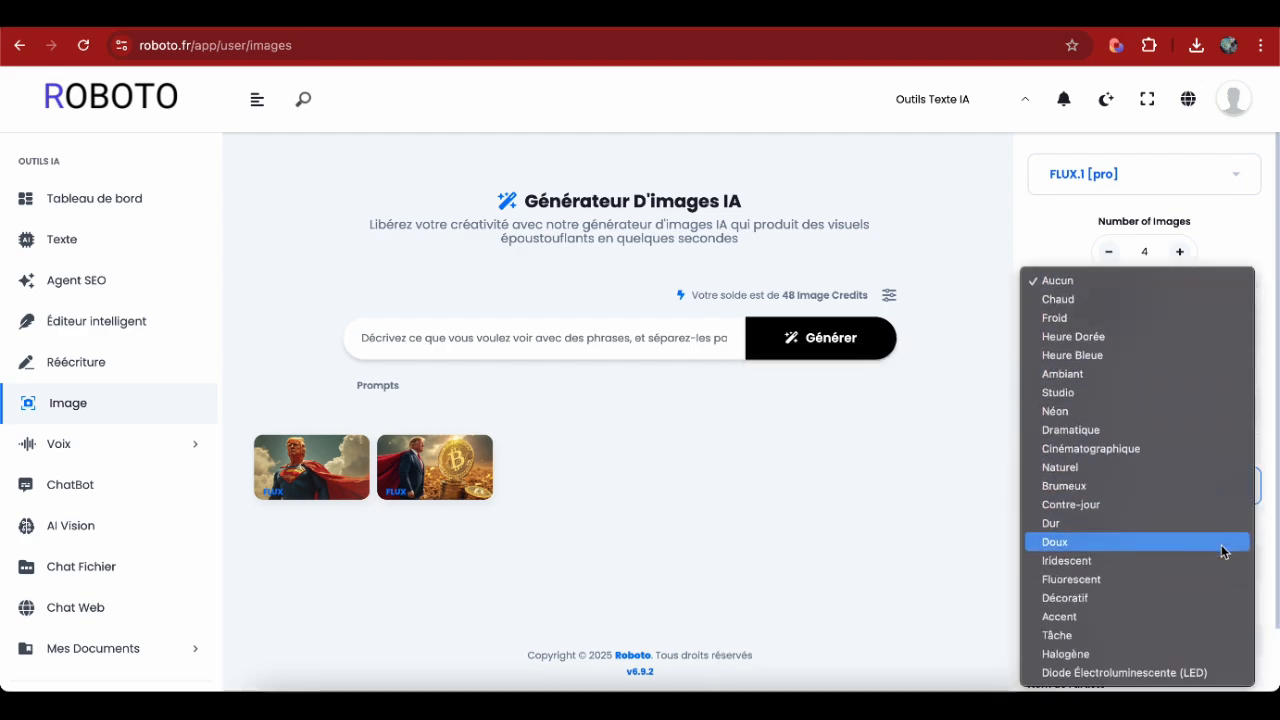
click(1117, 303)
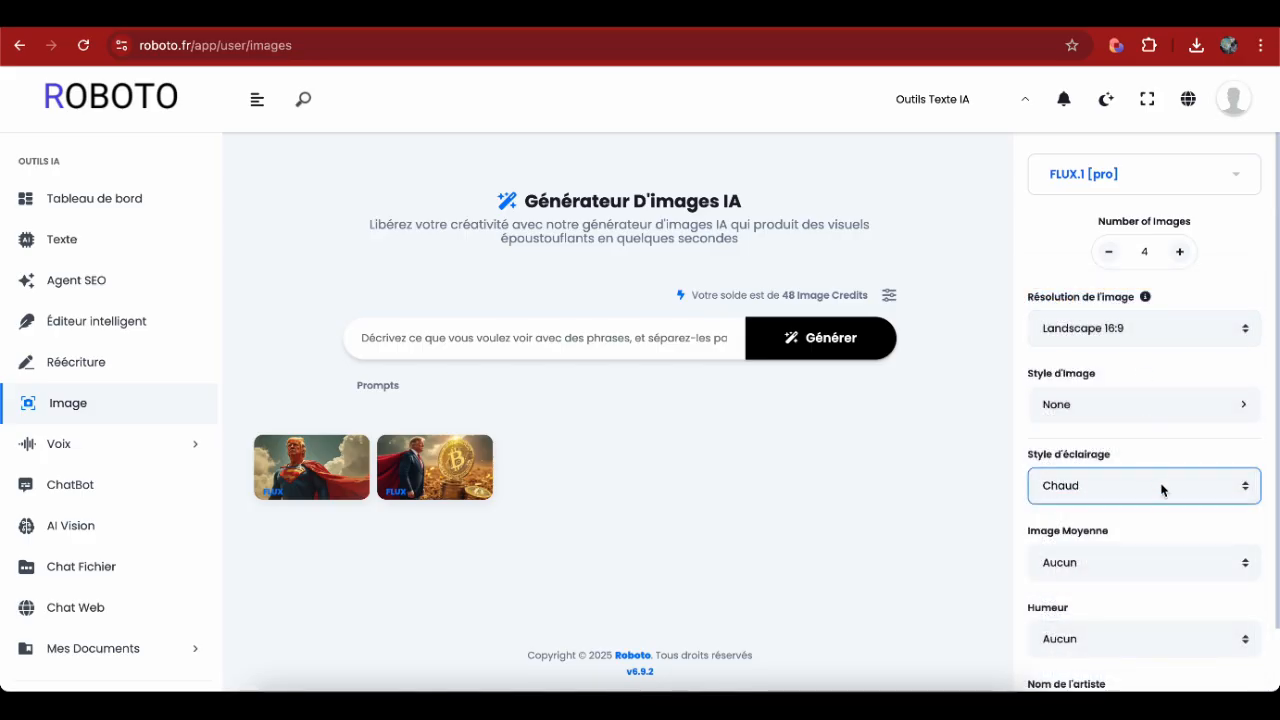
click(1246, 565)
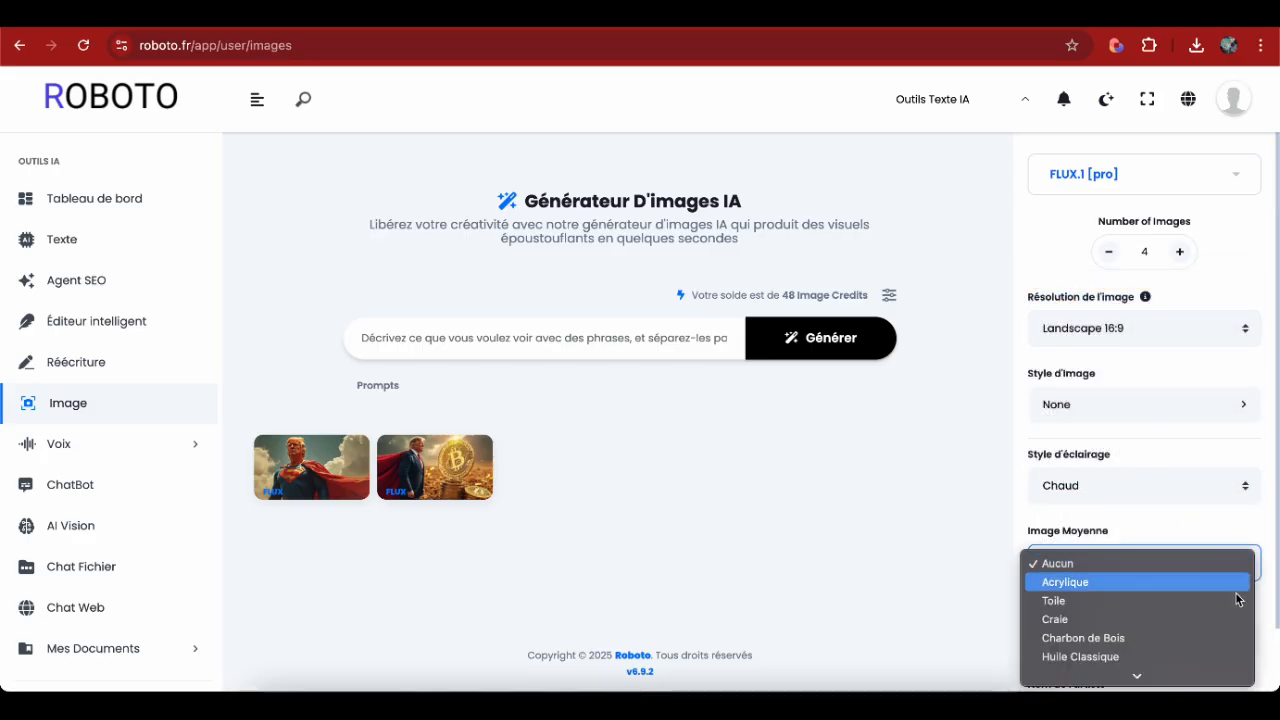
scroll(1226, 620, down, 3)
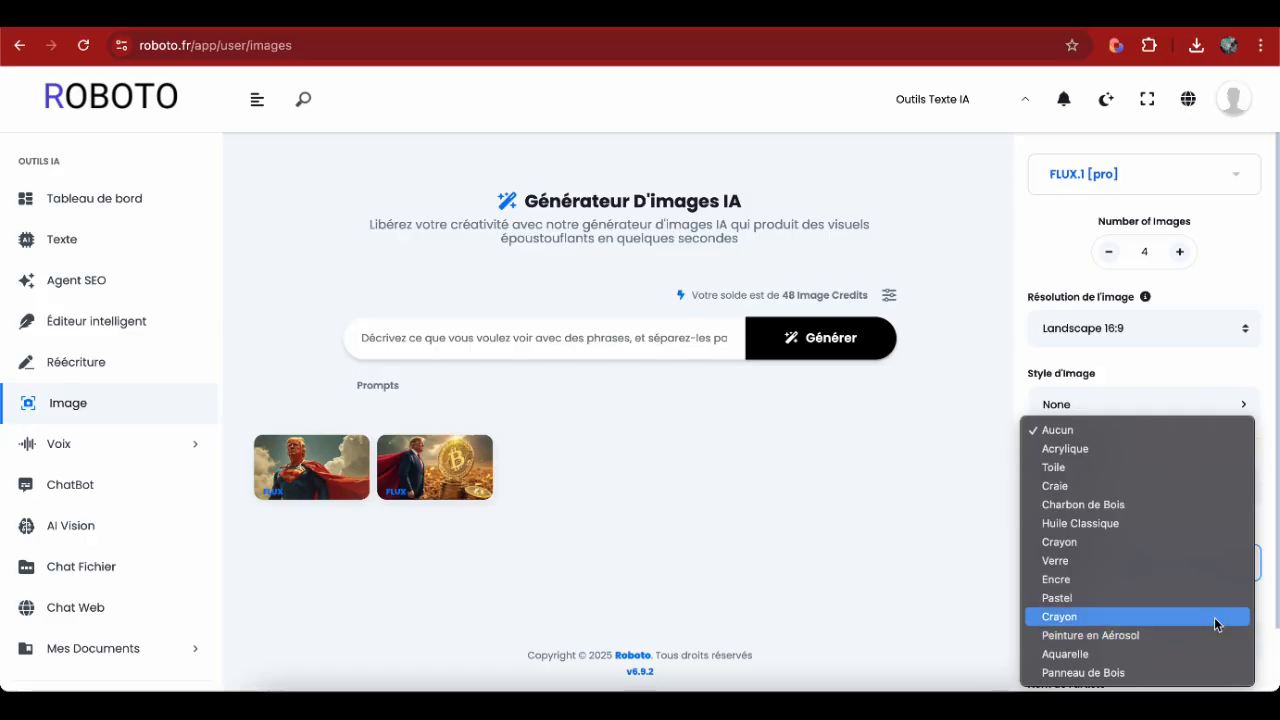
click(1149, 430)
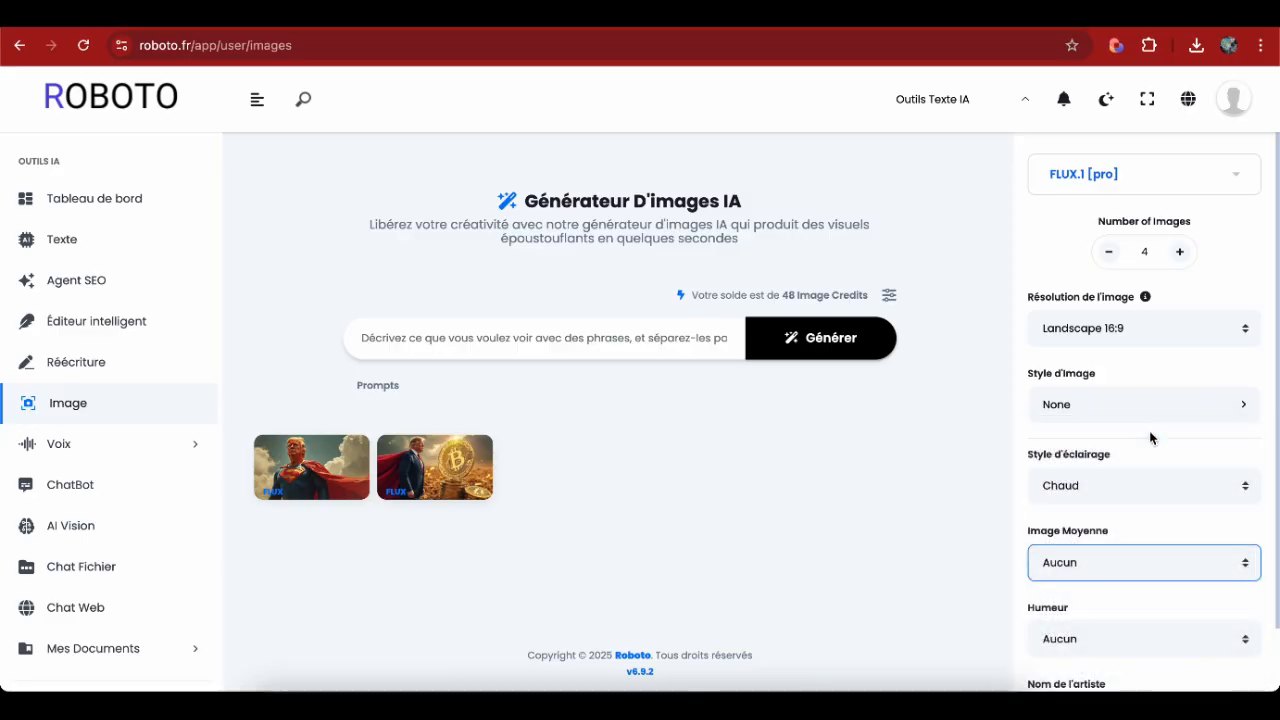
Set the image mood (Humeur) to Calme and look through the artist names without picking one
scroll(1195, 519, down, 1)
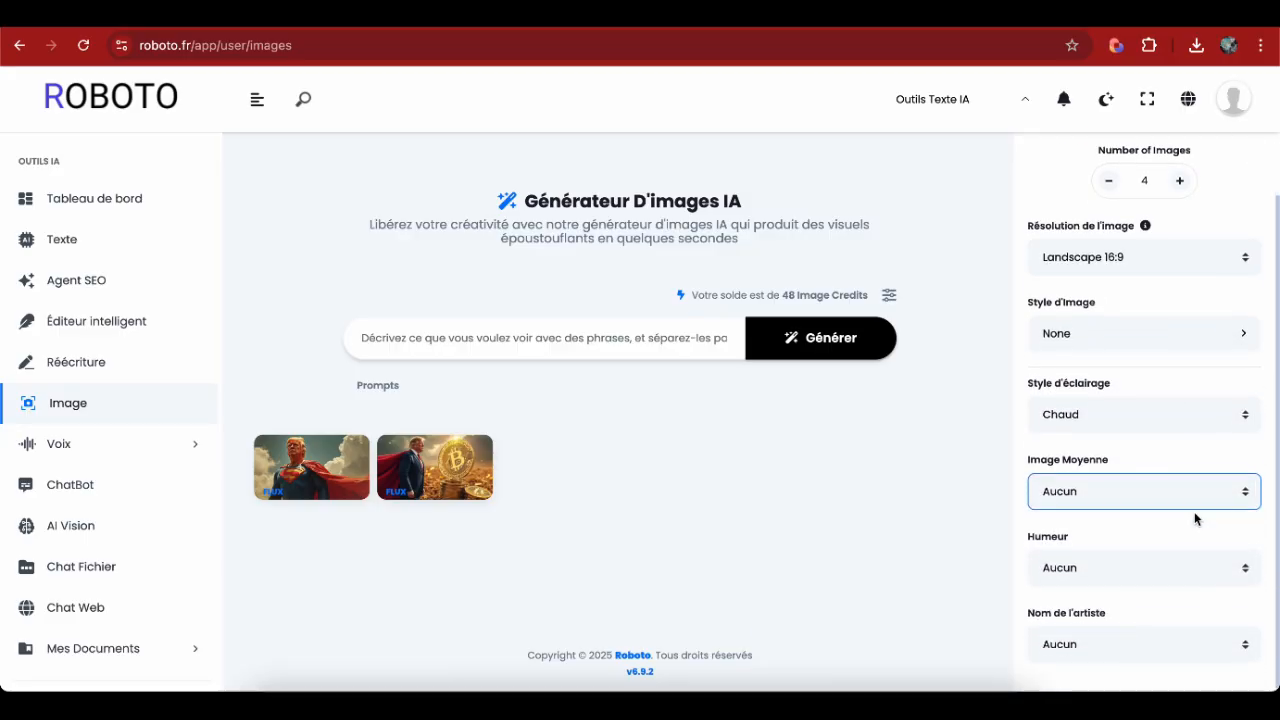
click(1244, 573)
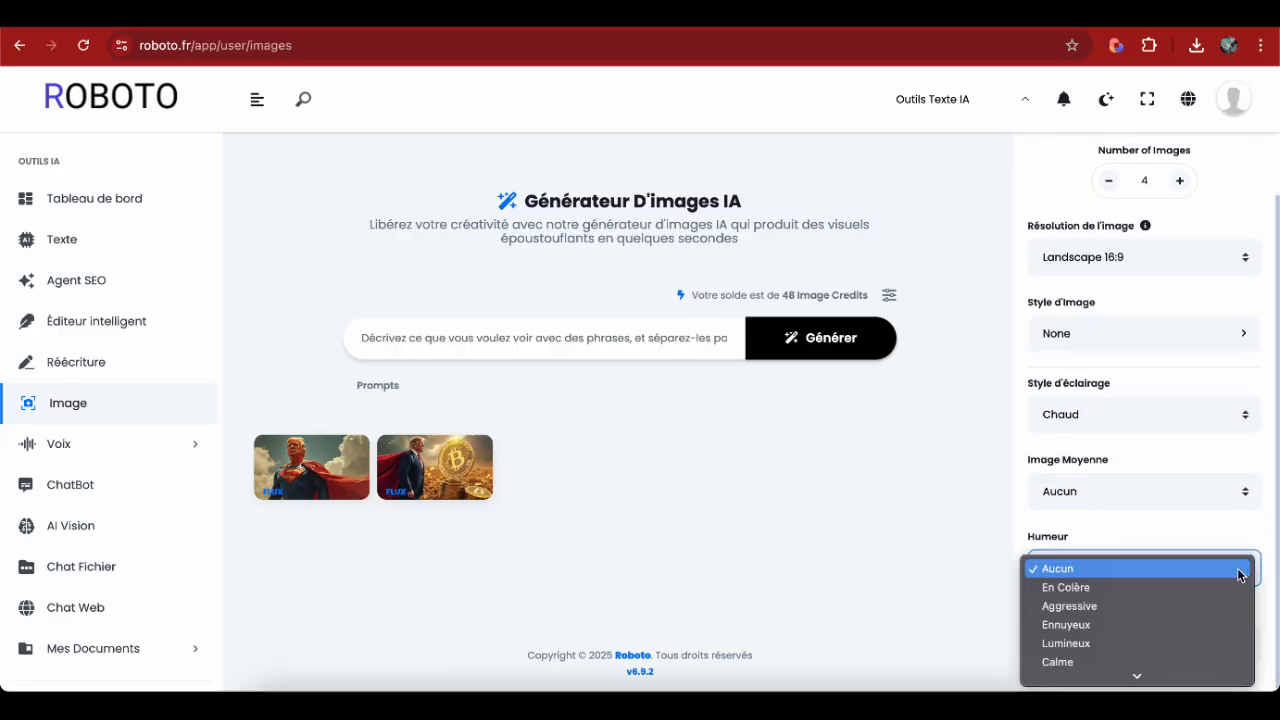
scroll(1150, 638, down, 3)
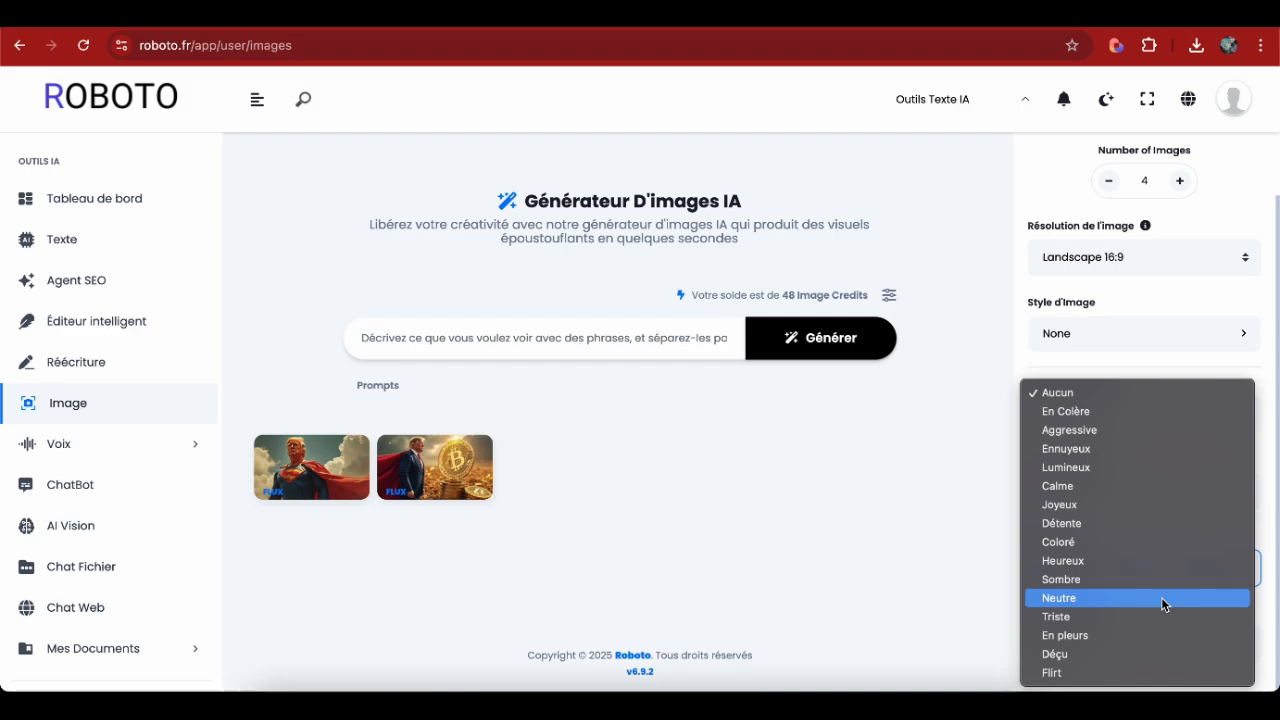
click(1140, 487)
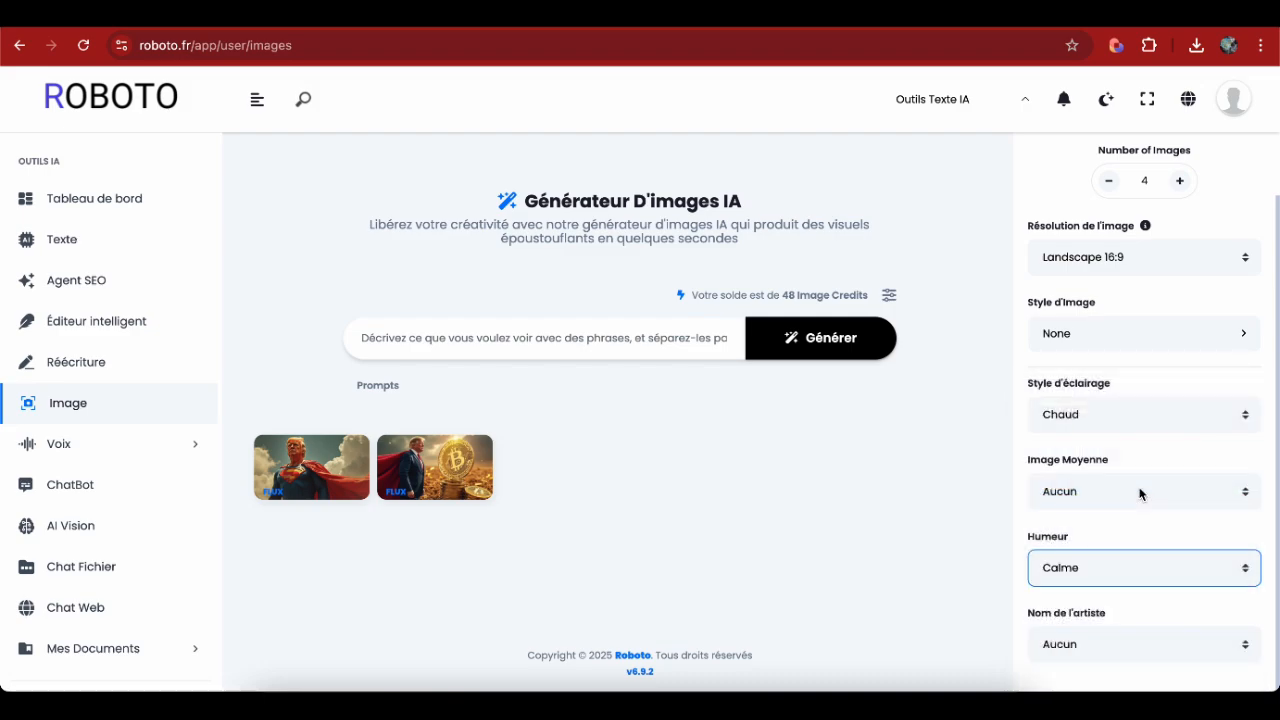
click(1250, 640)
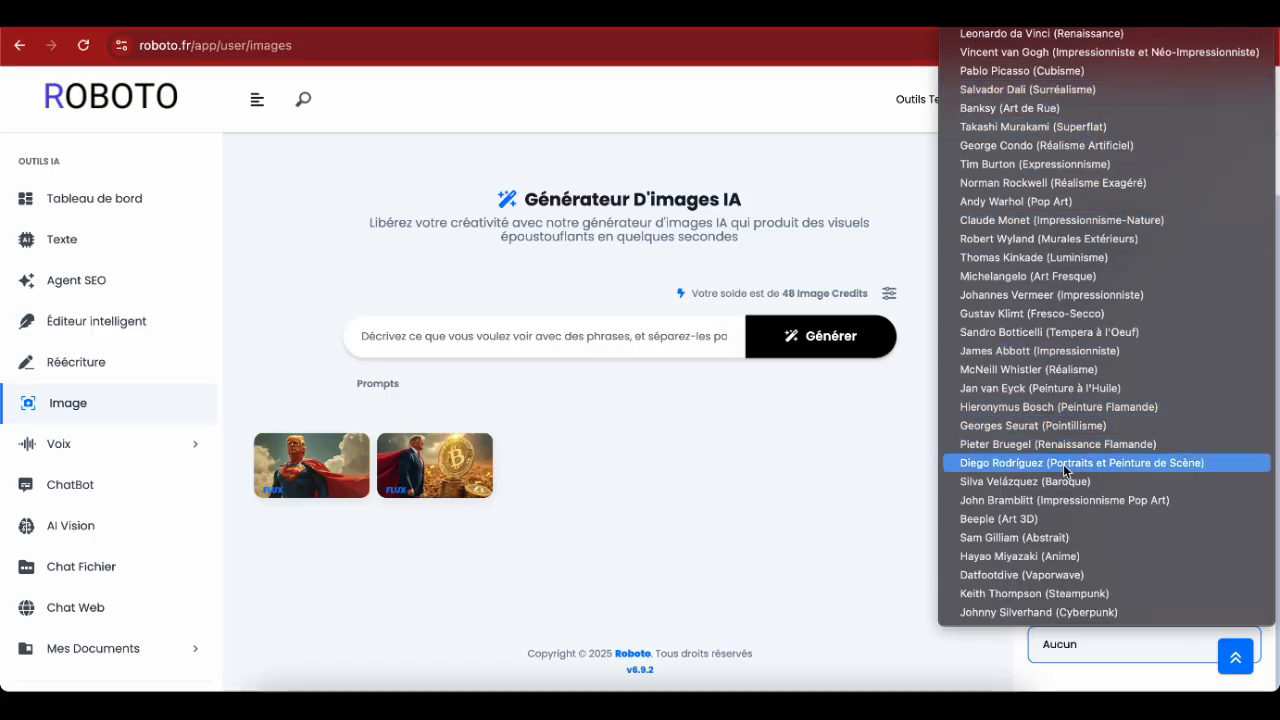
click(903, 486)
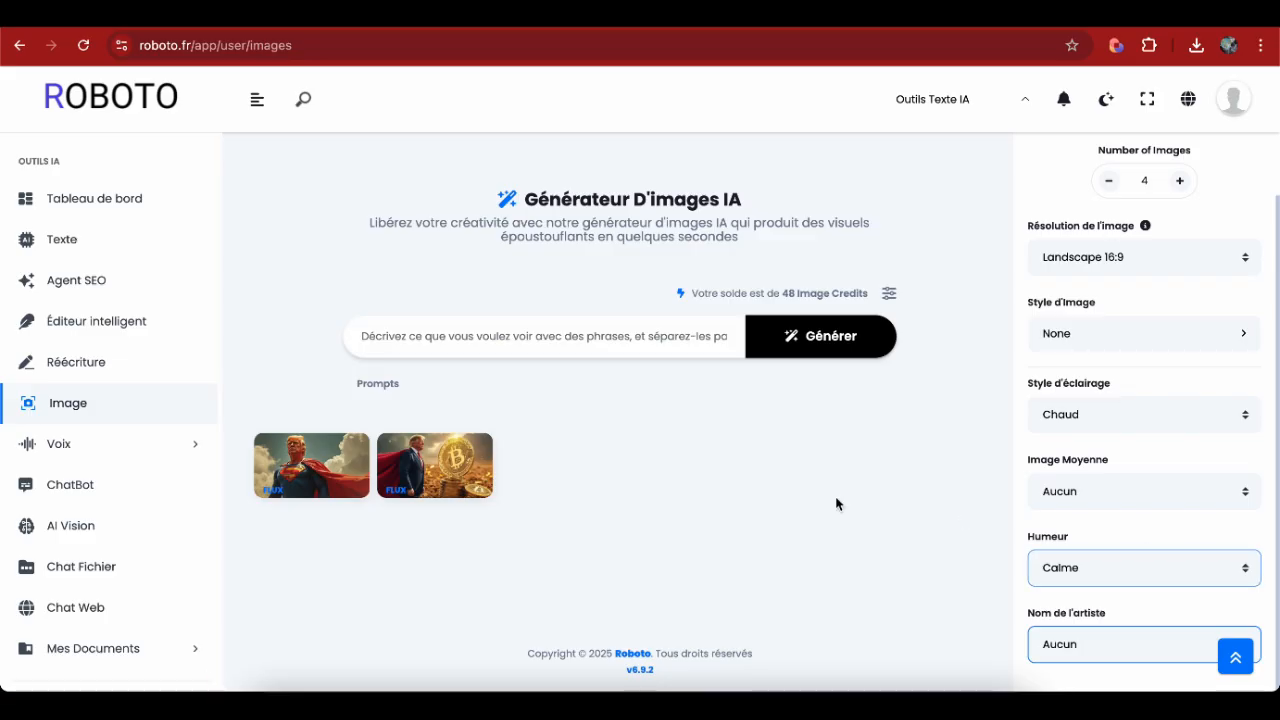
Generate images from the saved prompt "Donald Trump habillé en Superman regardant au loin les courbes cryptos du bitcoin"
click(519, 340)
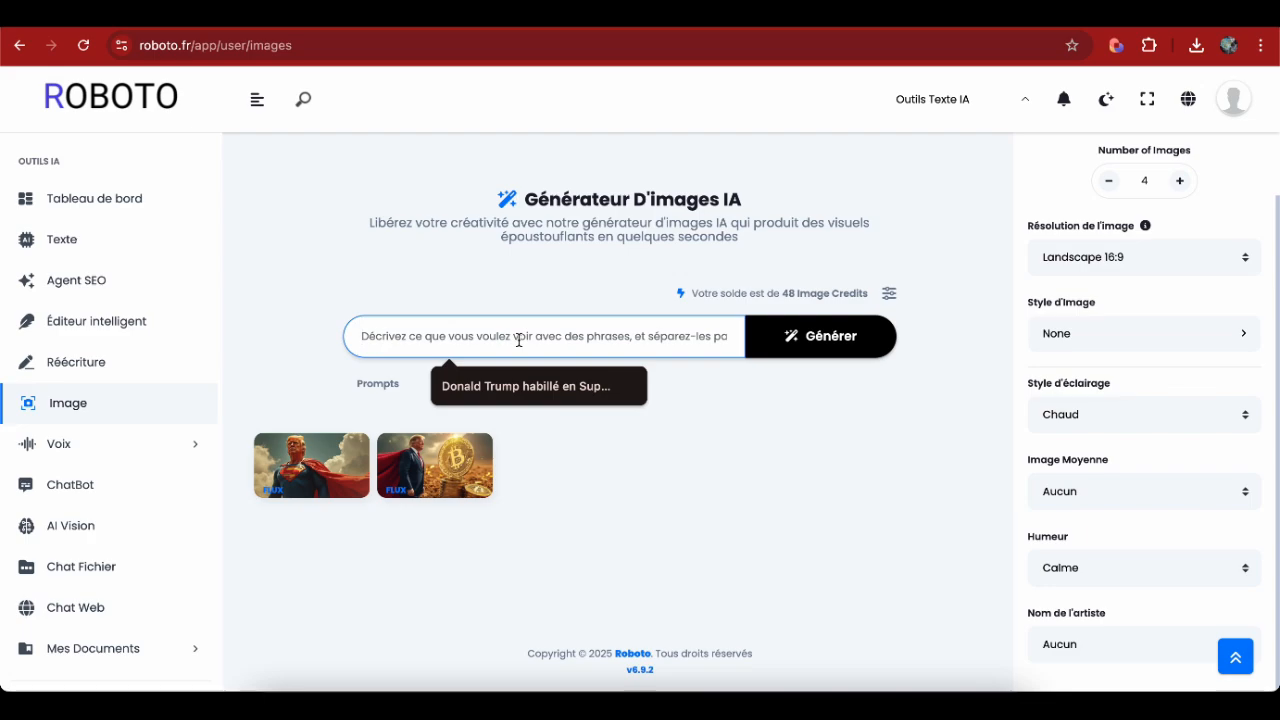
click(533, 388)
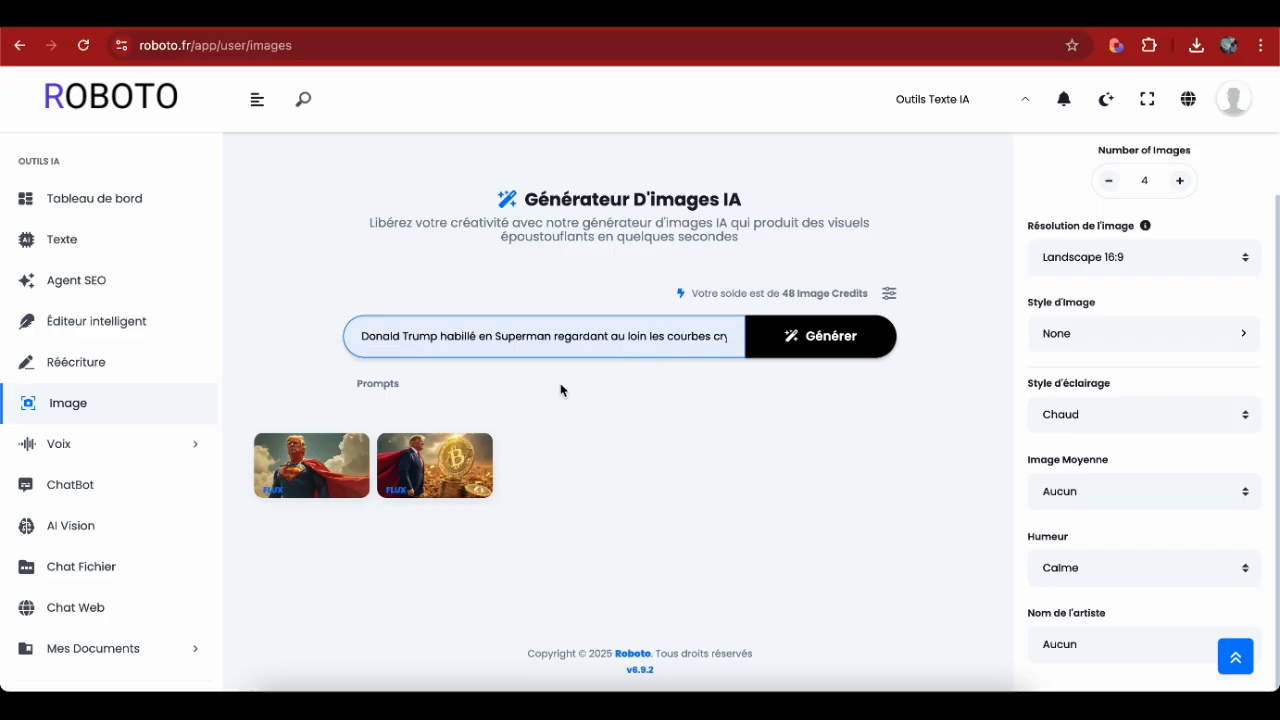
click(817, 337)
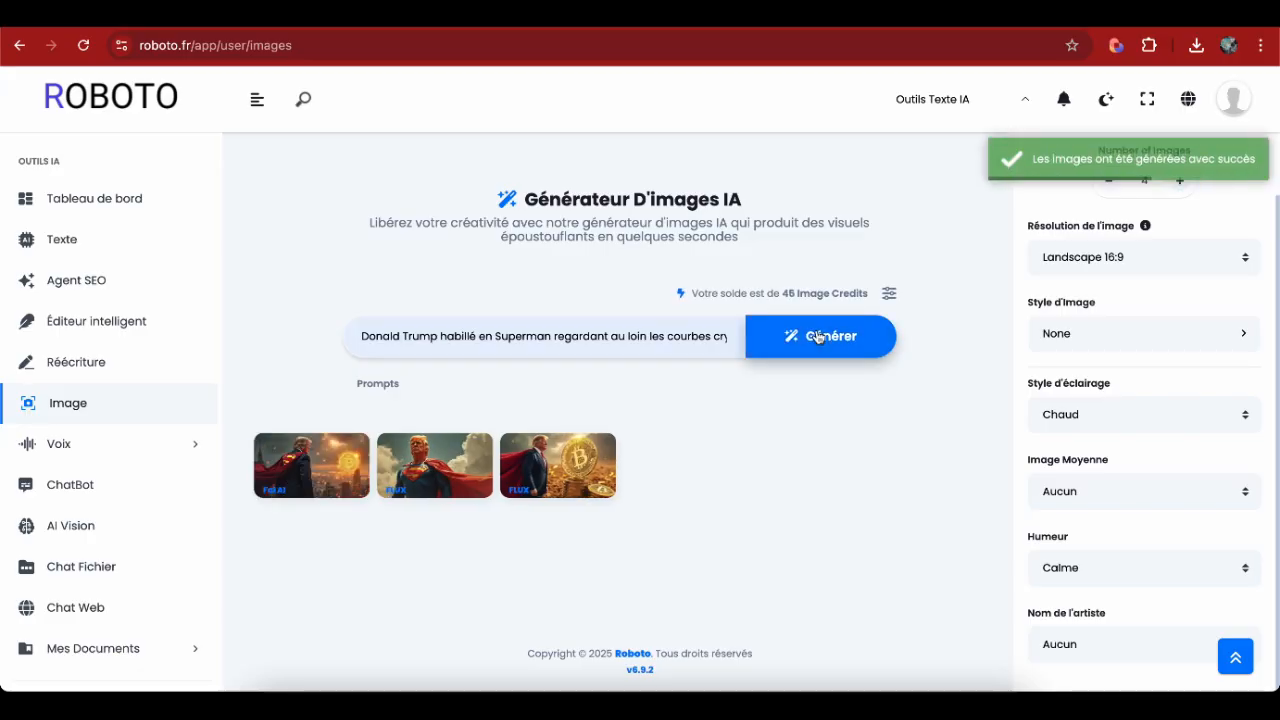
Download the newly generated image from its detail view and close that view
mouse_move(310, 462)
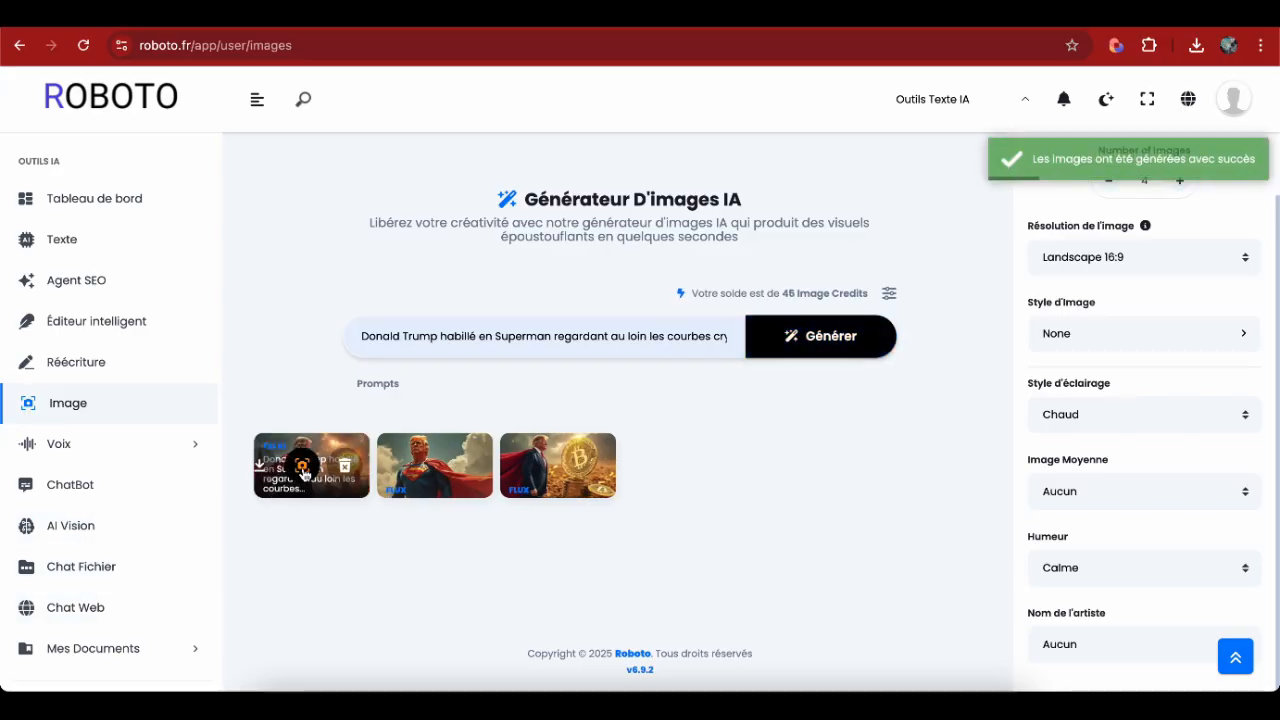
click(302, 466)
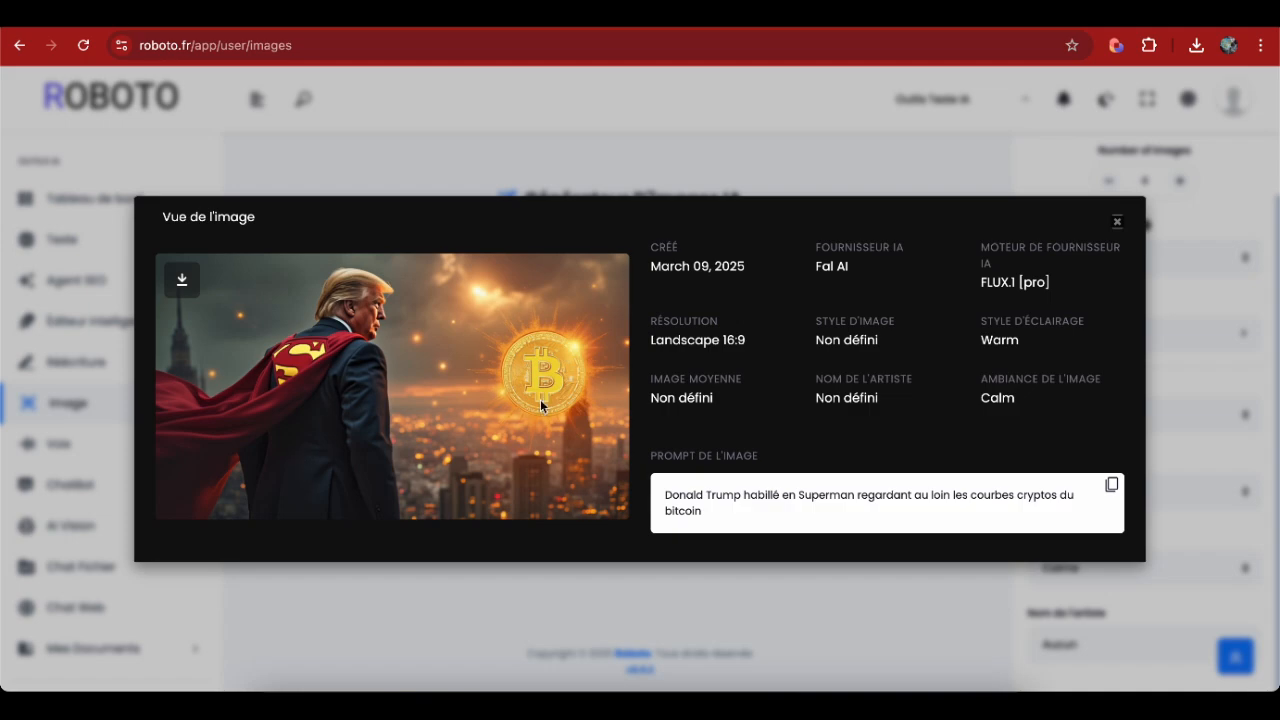
click(181, 279)
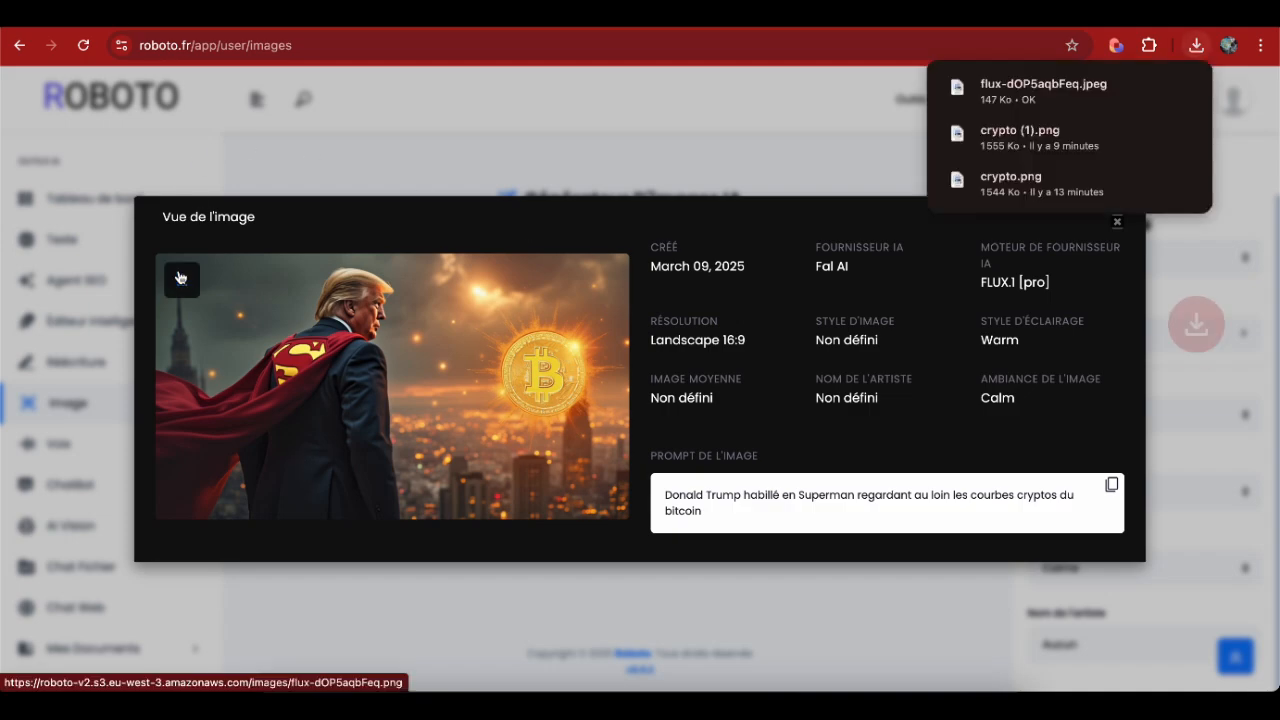
click(672, 128)
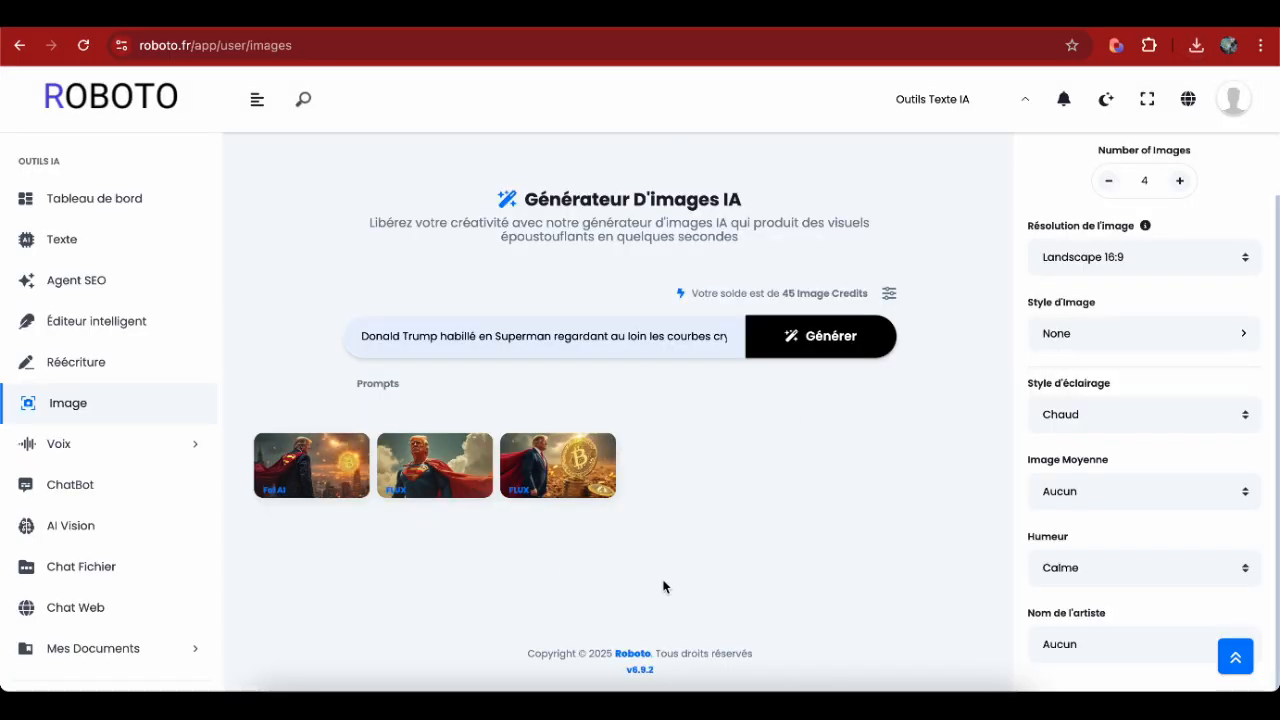
Generate another result with the same prompt and settings, and preview the newest image in its detail view
click(806, 338)
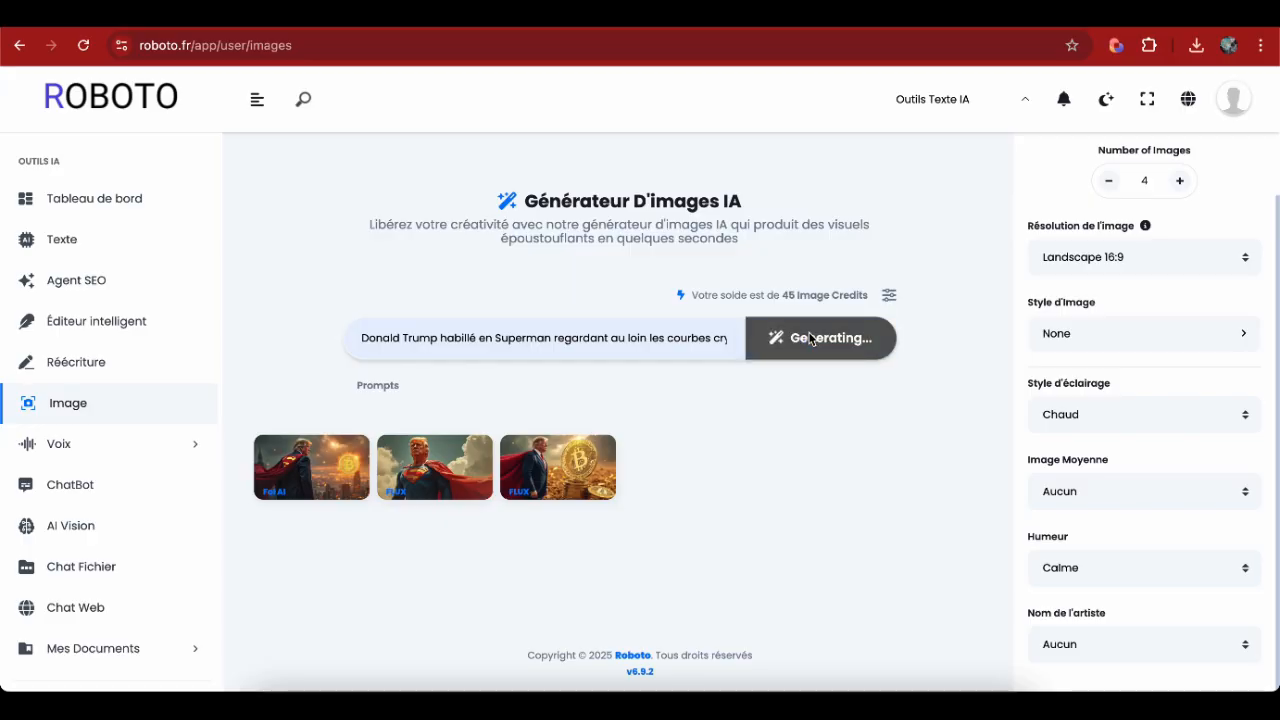
scroll(772, 574, down, 1)
scroll(772, 574, up, 1)
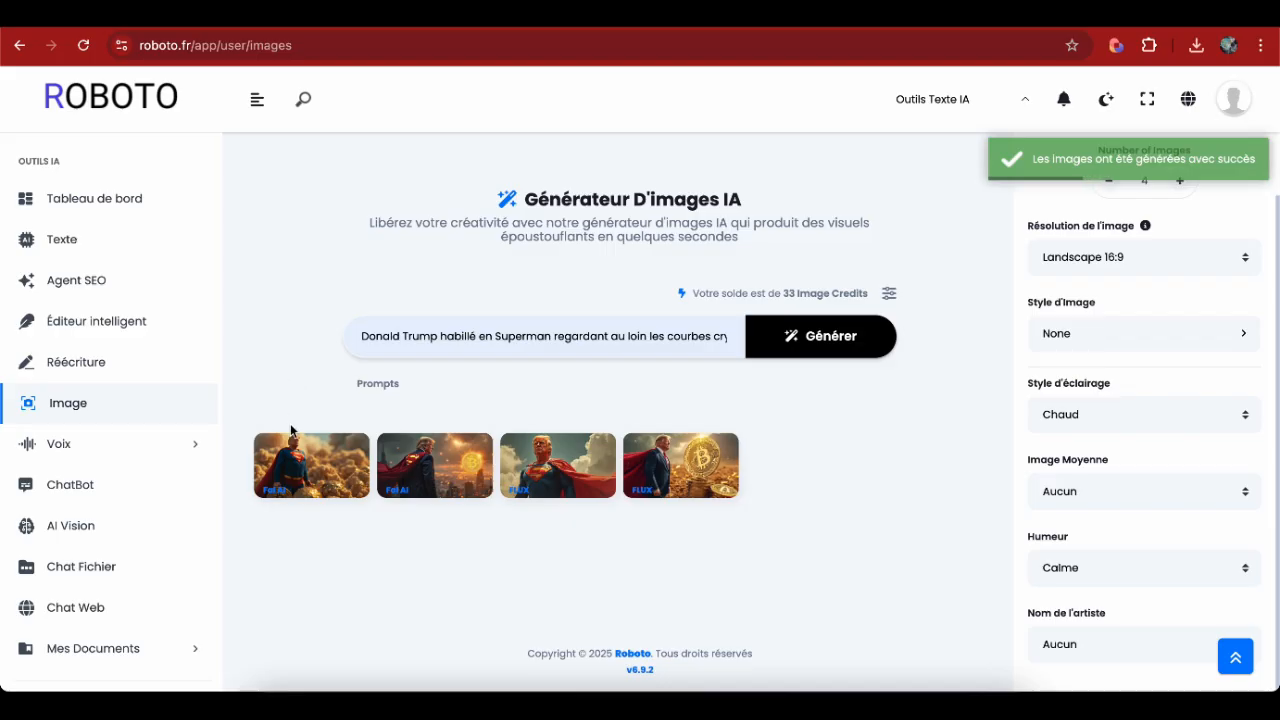
click(309, 469)
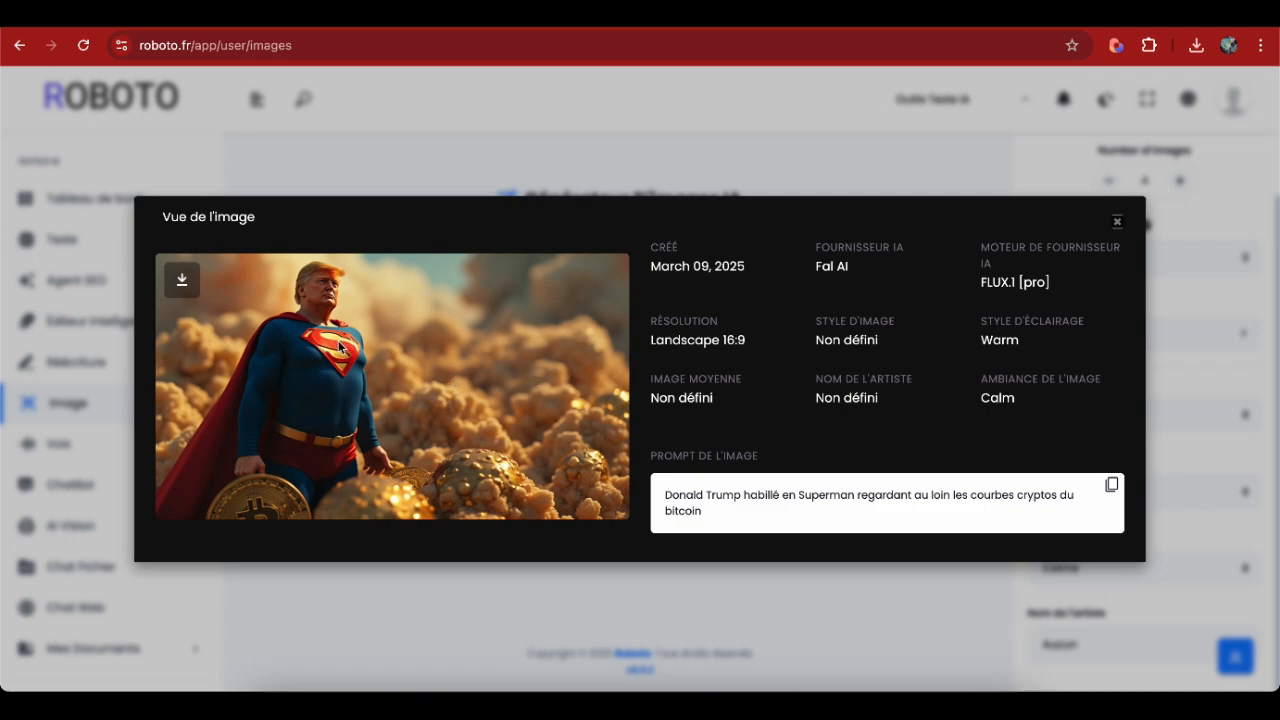
click(1118, 221)
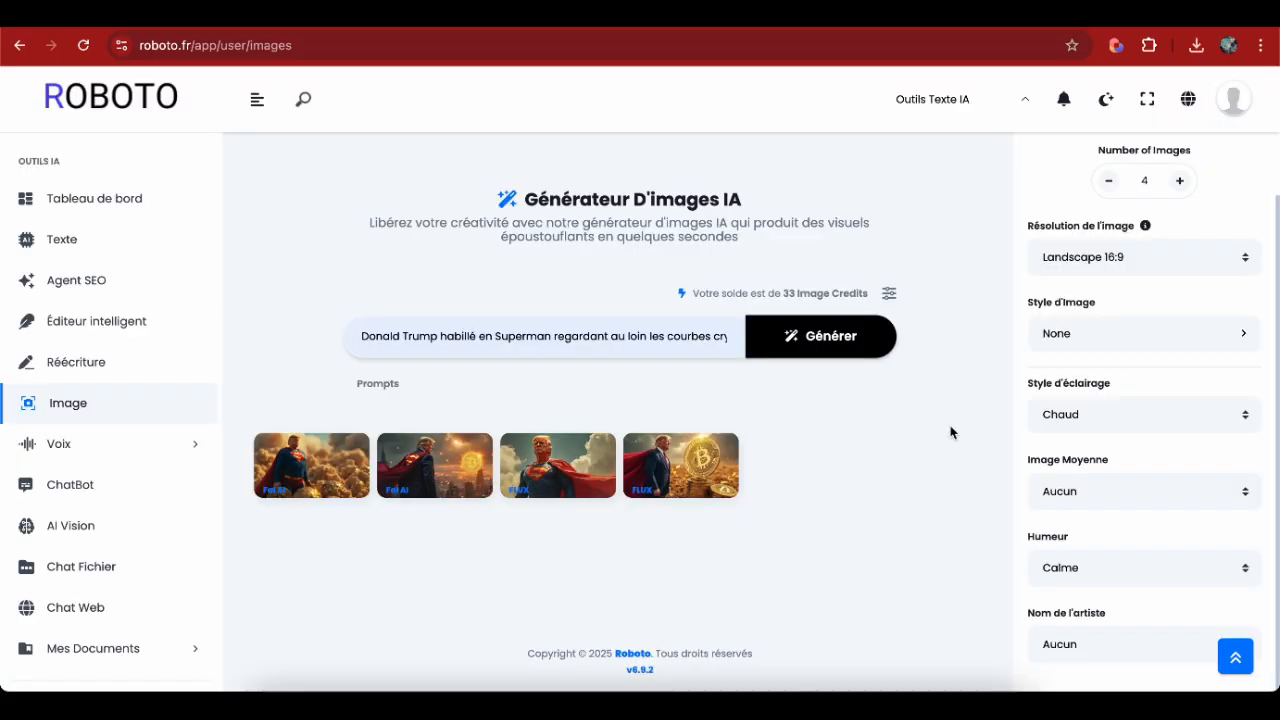